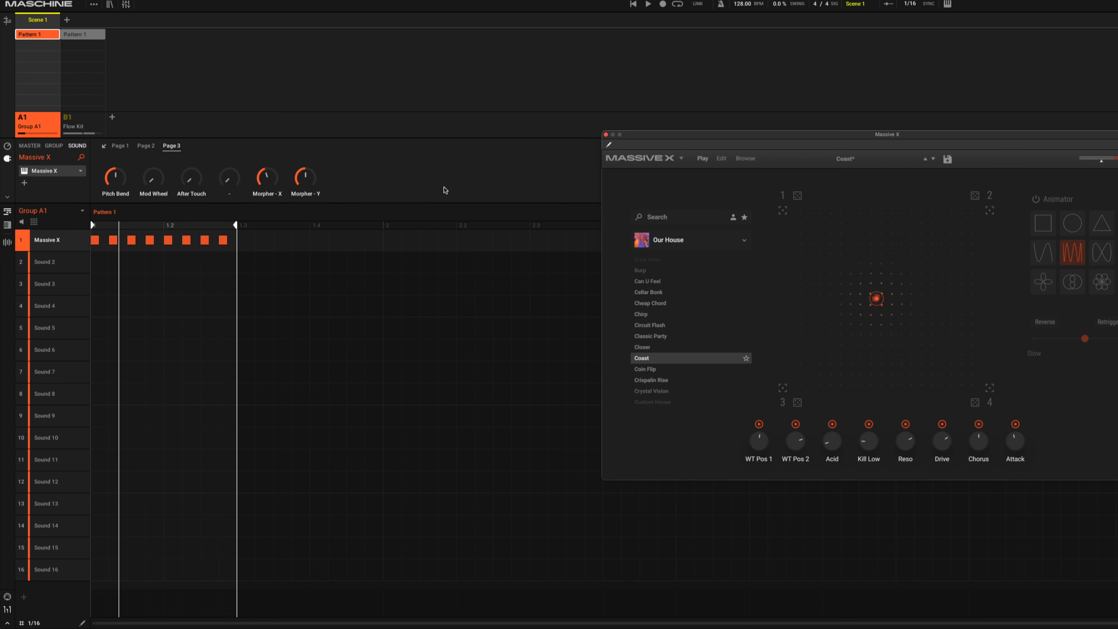
Step: Audition the Coast preset's Morpher by snapping the morph point to its corner targets, including 4 and 3, and moving it from corner 1 toward 2
click(456, 184)
key(space)
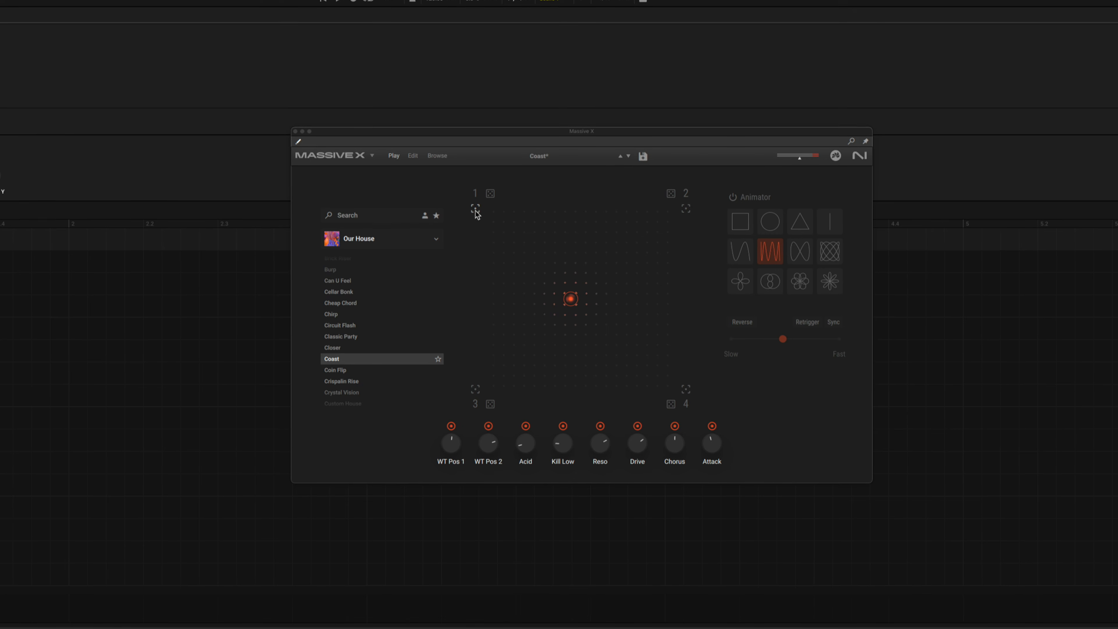
click(476, 211)
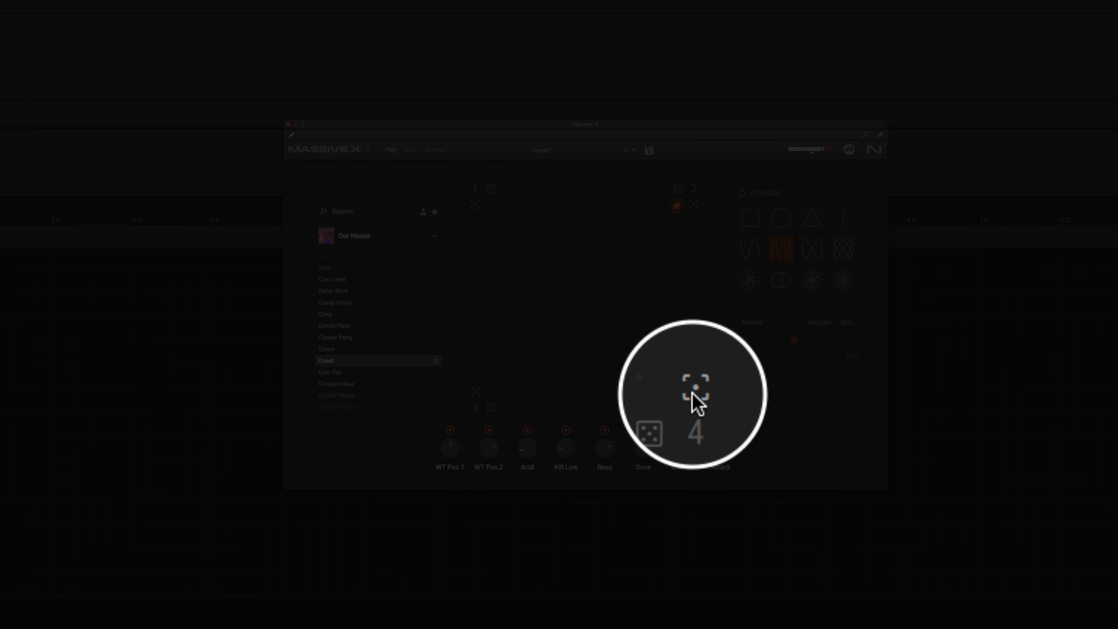
click(693, 392)
click(475, 393)
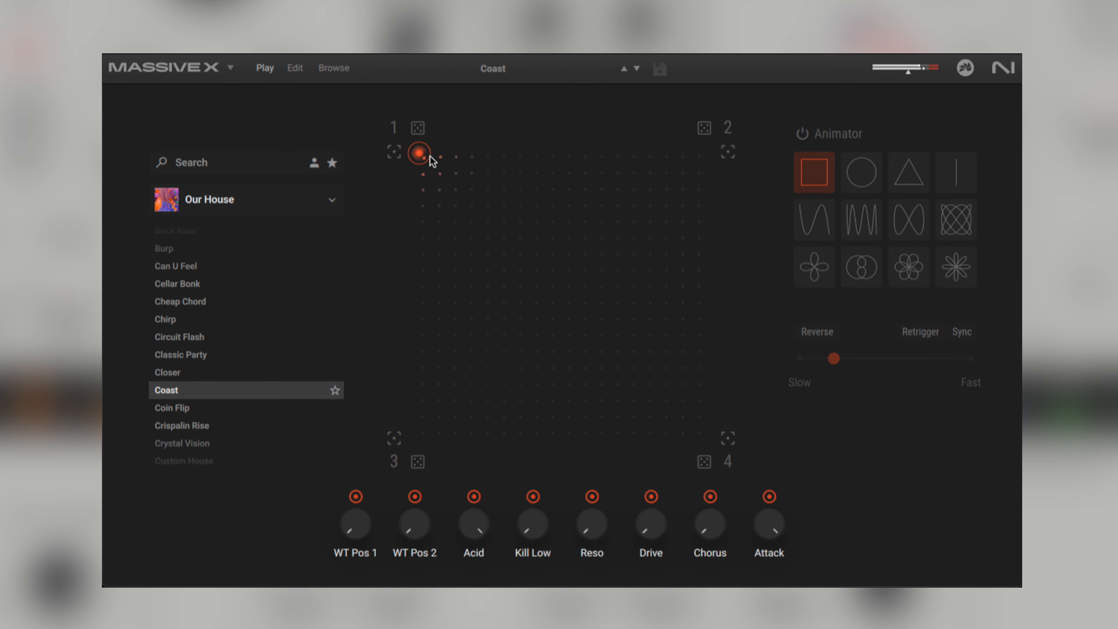
drag(419, 153, 655, 153)
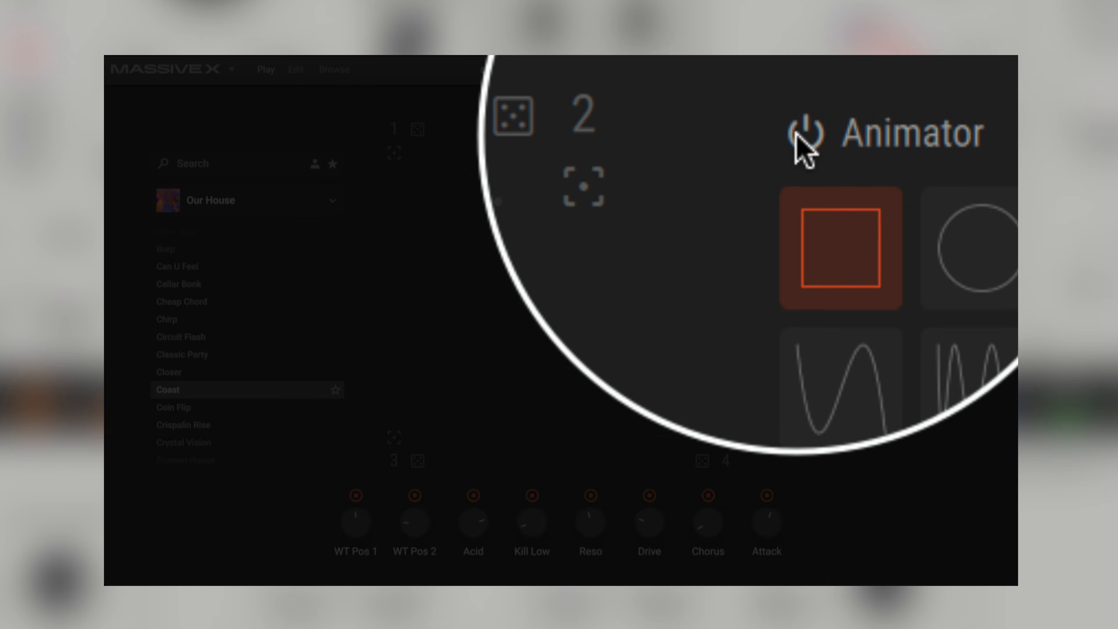
Step: Turn on the Animator with the square path, vary its speed between slow and fast, and reverse its direction
click(799, 136)
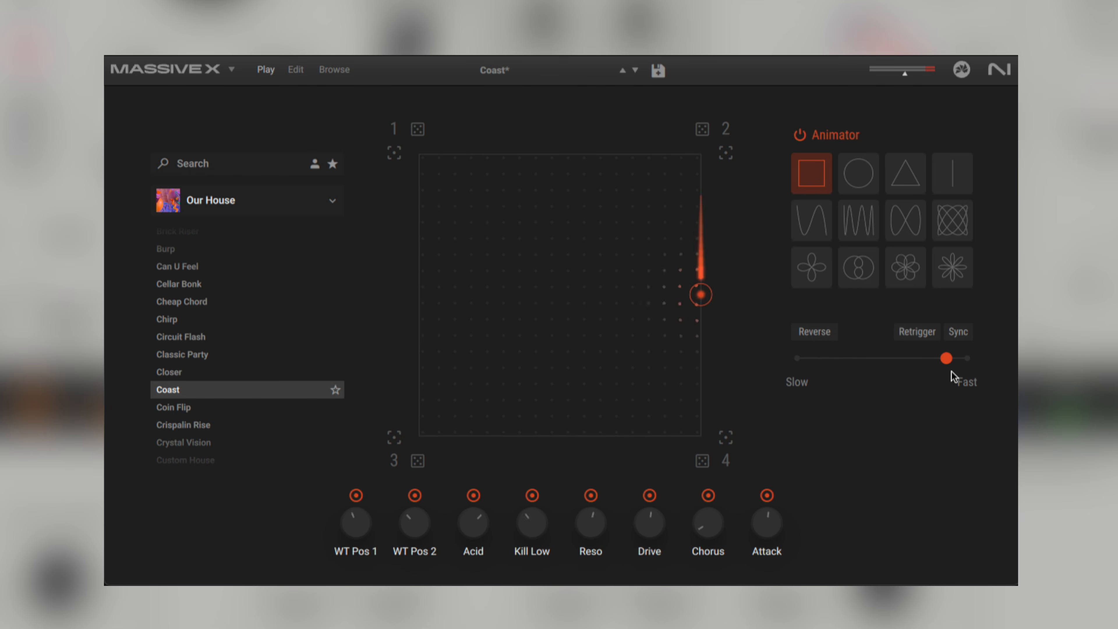
drag(951, 371, 959, 373)
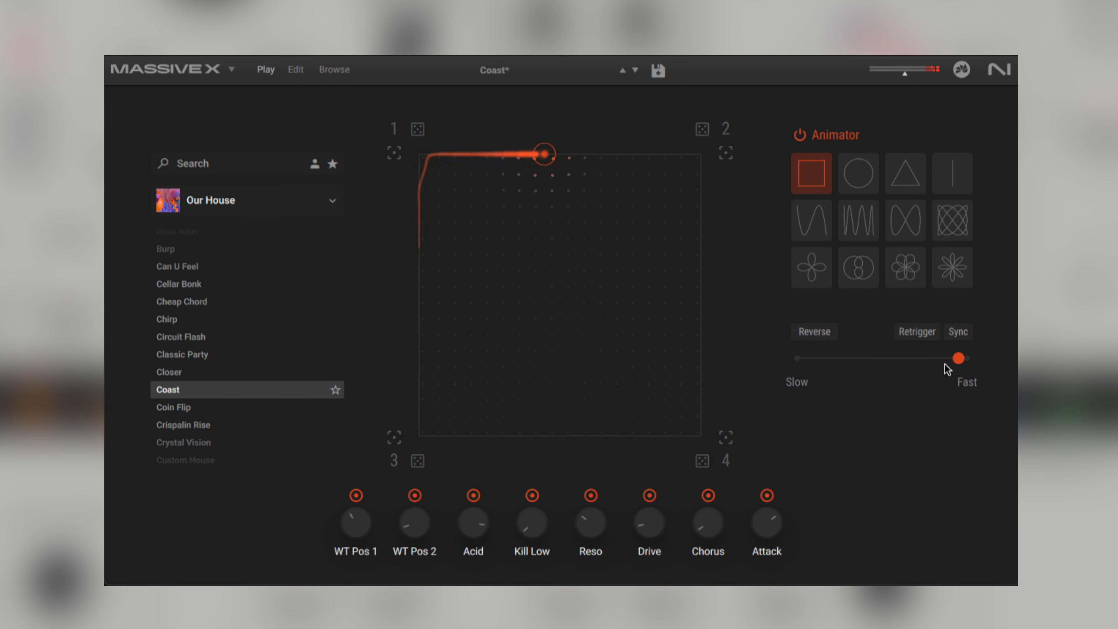
drag(950, 362, 862, 366)
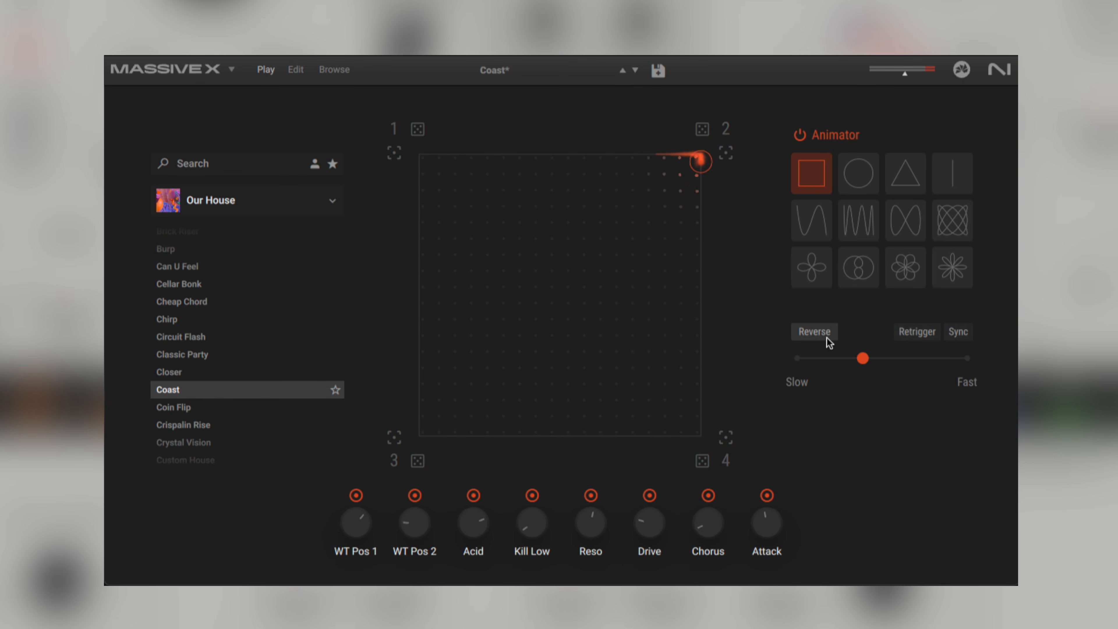
click(819, 332)
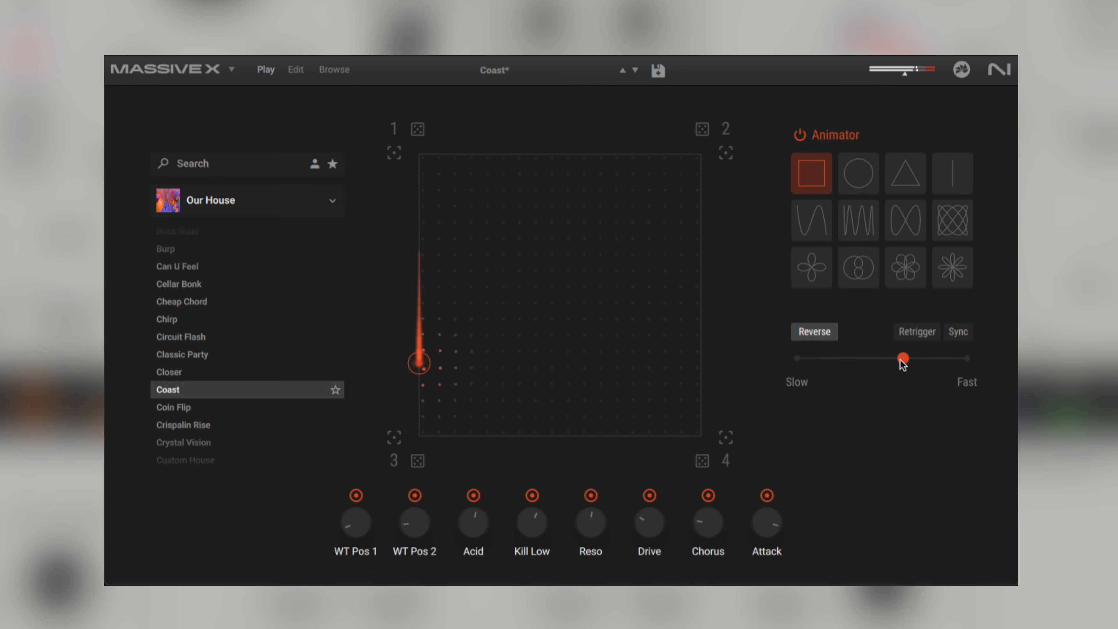
mouse_move(903, 360)
mouse_down()
mouse_move(935, 359)
mouse_move(918, 359)
mouse_up()
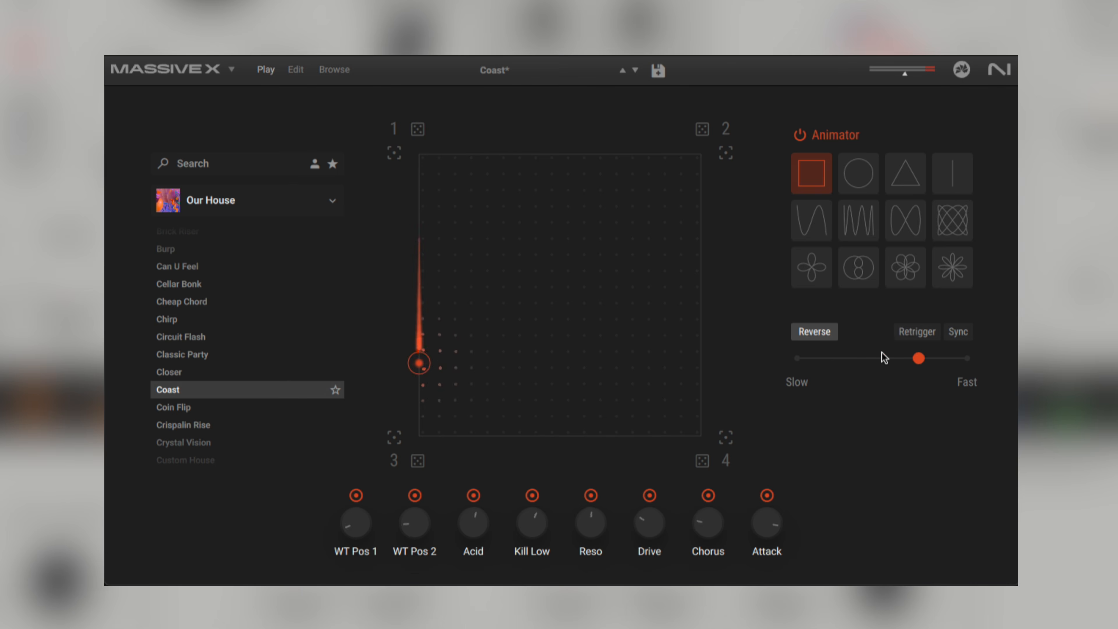
Step: Sync the Animator to the tempo at a rate of 2, toggling Retrigger on and back off
click(907, 340)
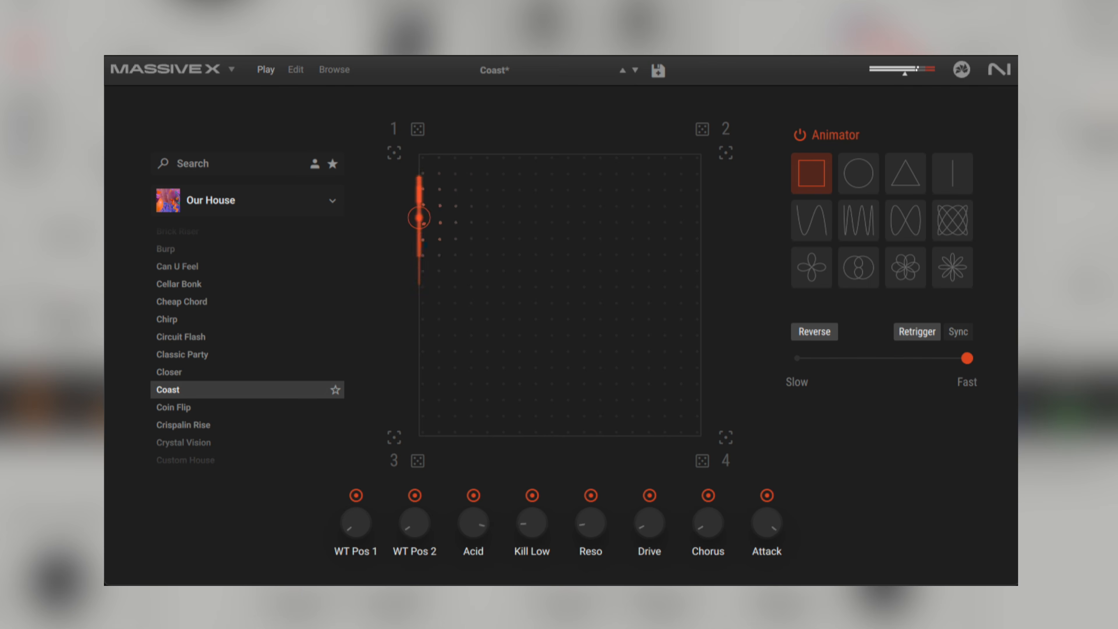
click(962, 338)
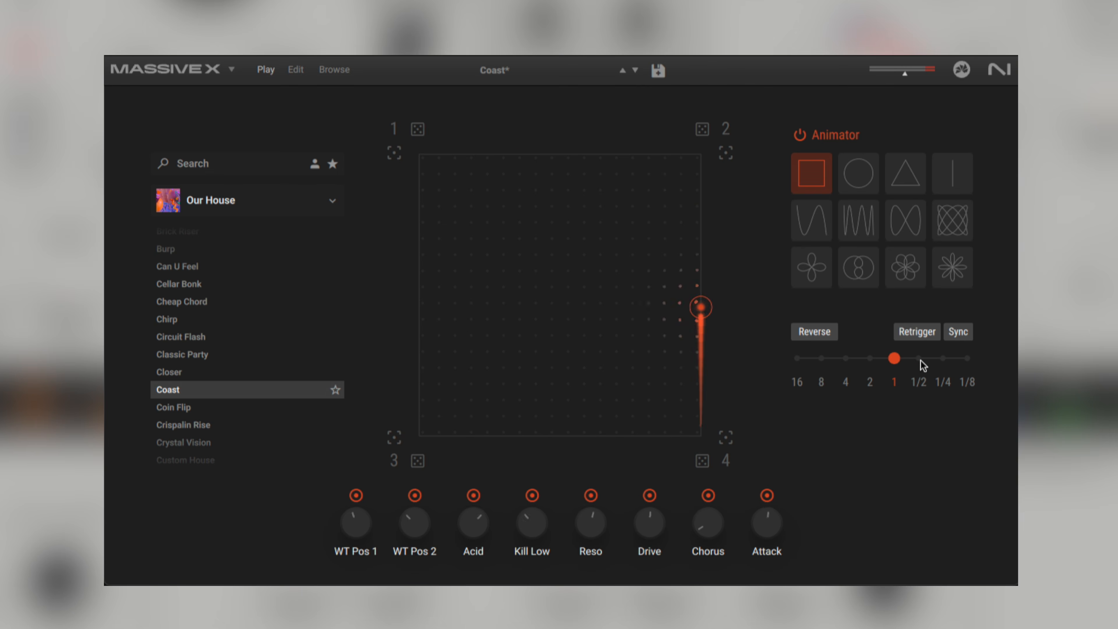
mouse_move(924, 366)
mouse_down()
mouse_move(970, 374)
mouse_move(969, 363)
mouse_move(904, 365)
mouse_up()
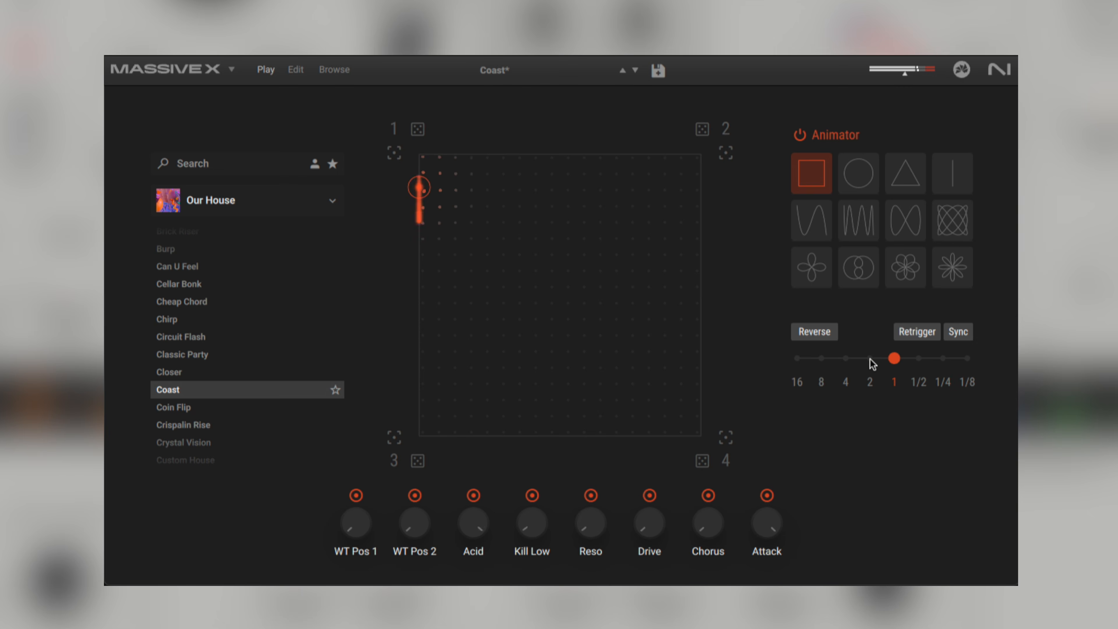
click(927, 338)
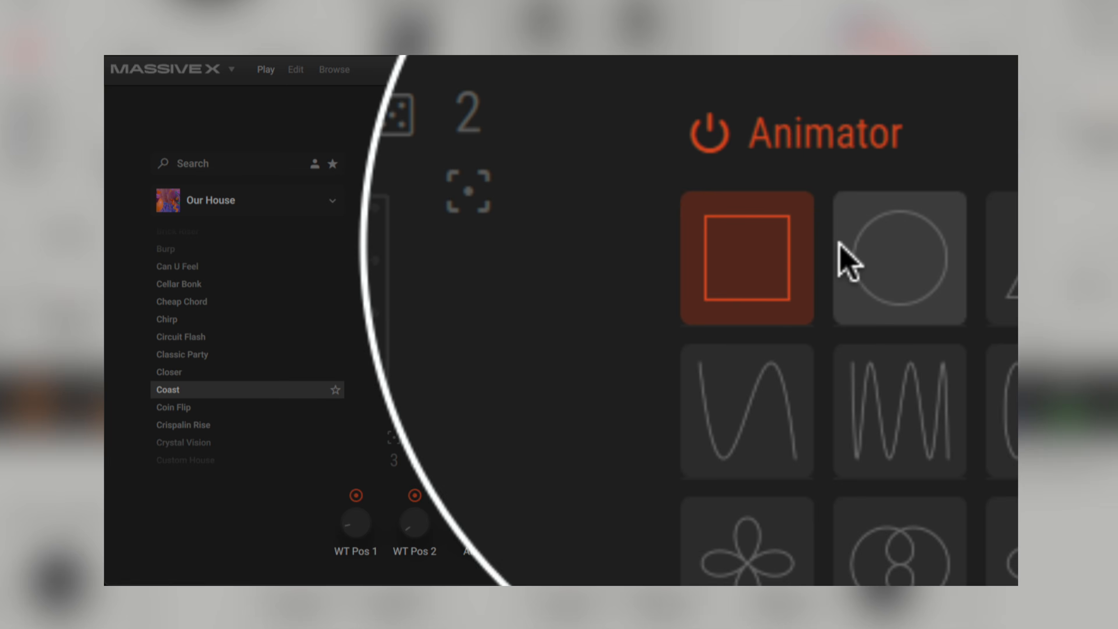
Step: Try the Animator's circle, triangle, line, wave, figure-eight and lattice paths, ending on the eight-petal flower
click(849, 176)
click(903, 176)
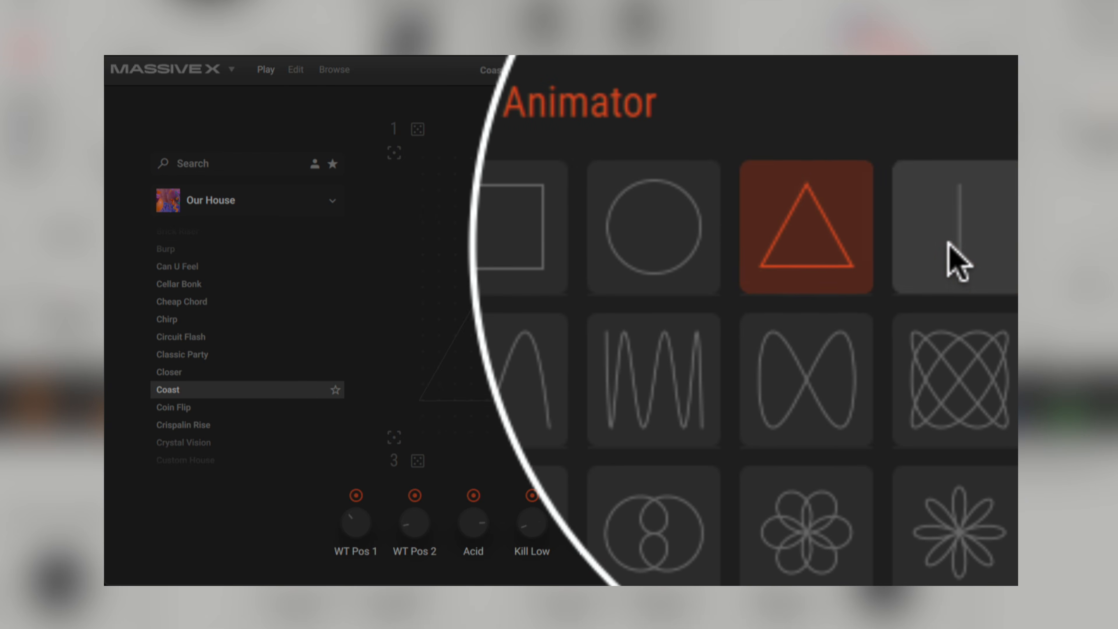
click(986, 268)
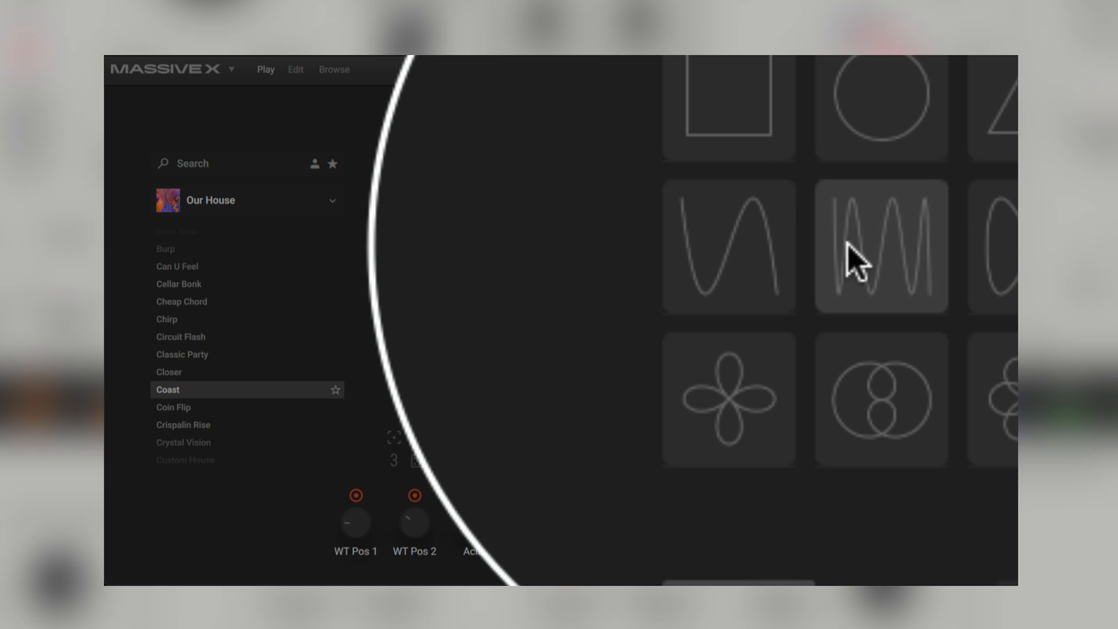
click(850, 221)
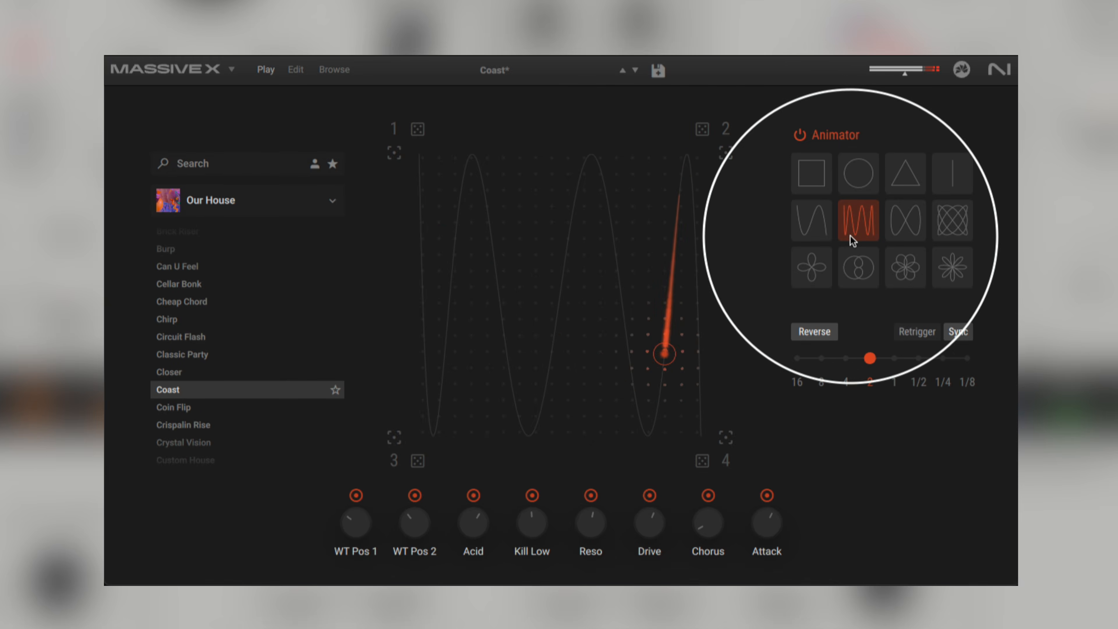
click(826, 225)
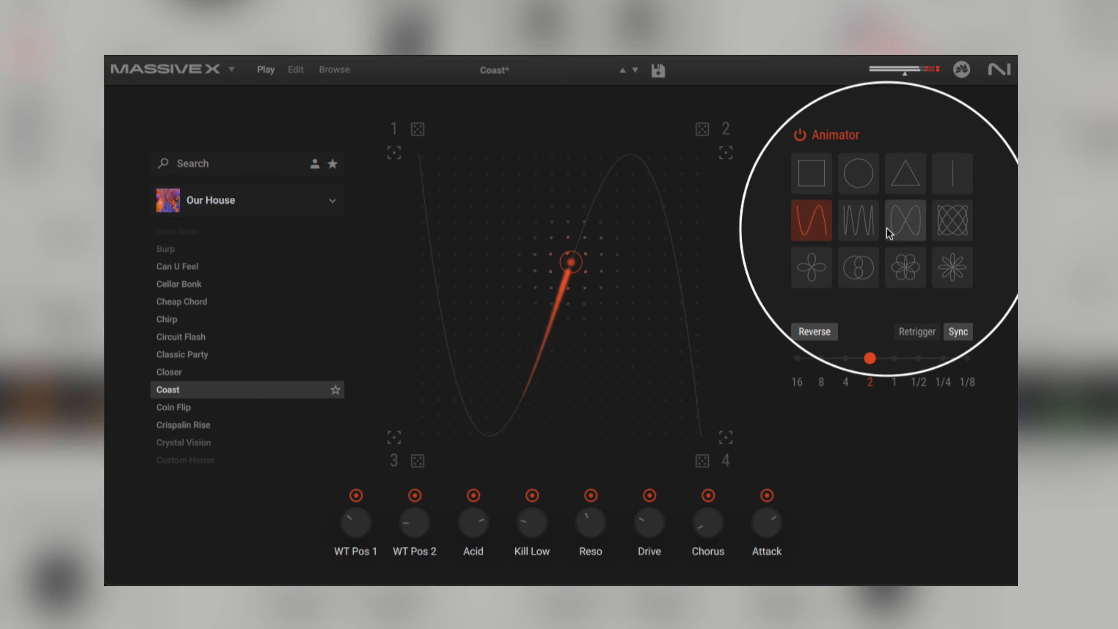
click(922, 226)
click(940, 222)
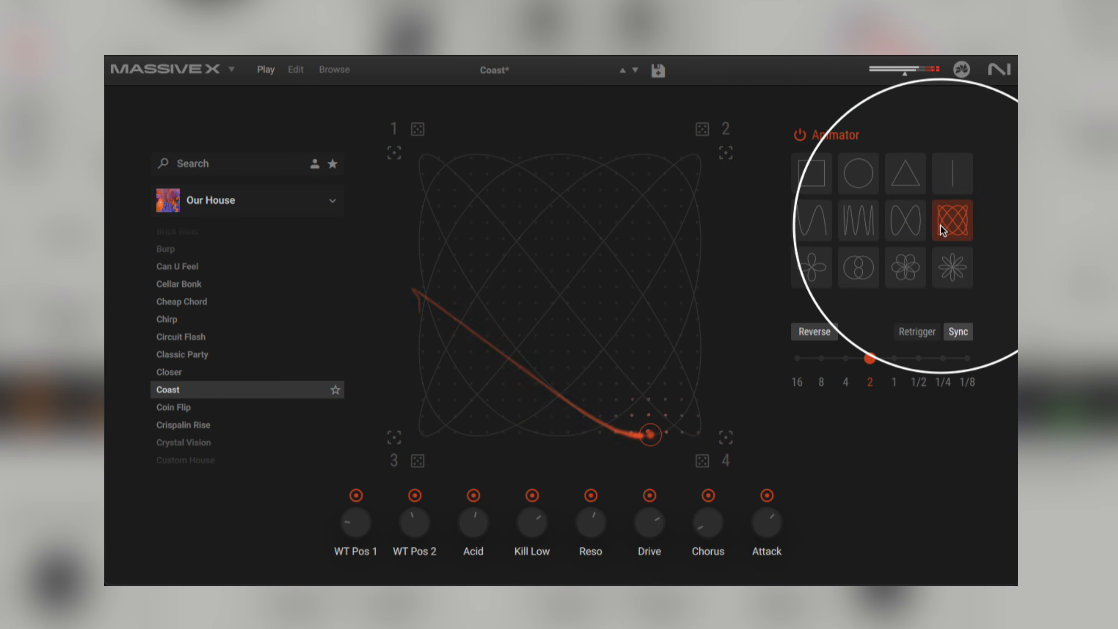
click(942, 263)
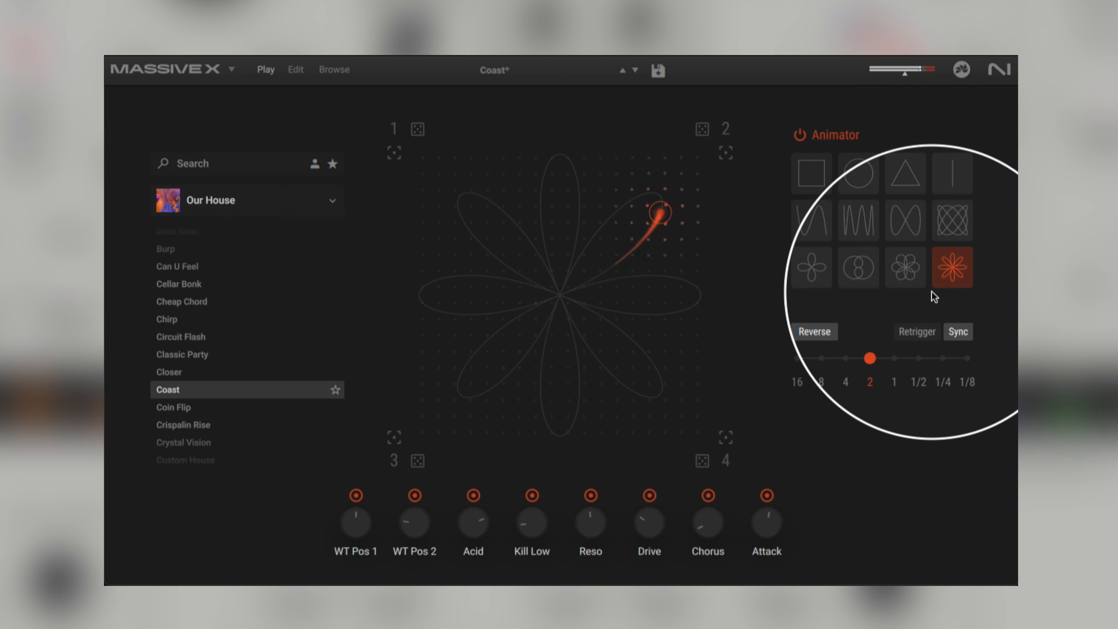
Step: Set the synced Animator rate to 1/4 and try the six-petal, overlapping-circle, dense-wave and four-petal paths
click(942, 359)
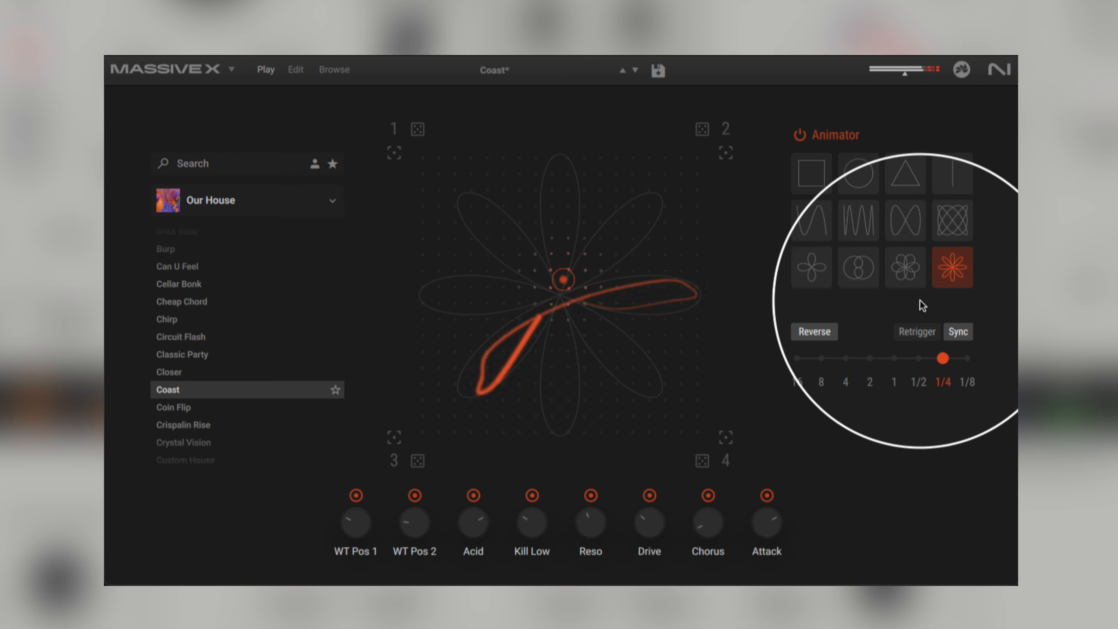
click(912, 273)
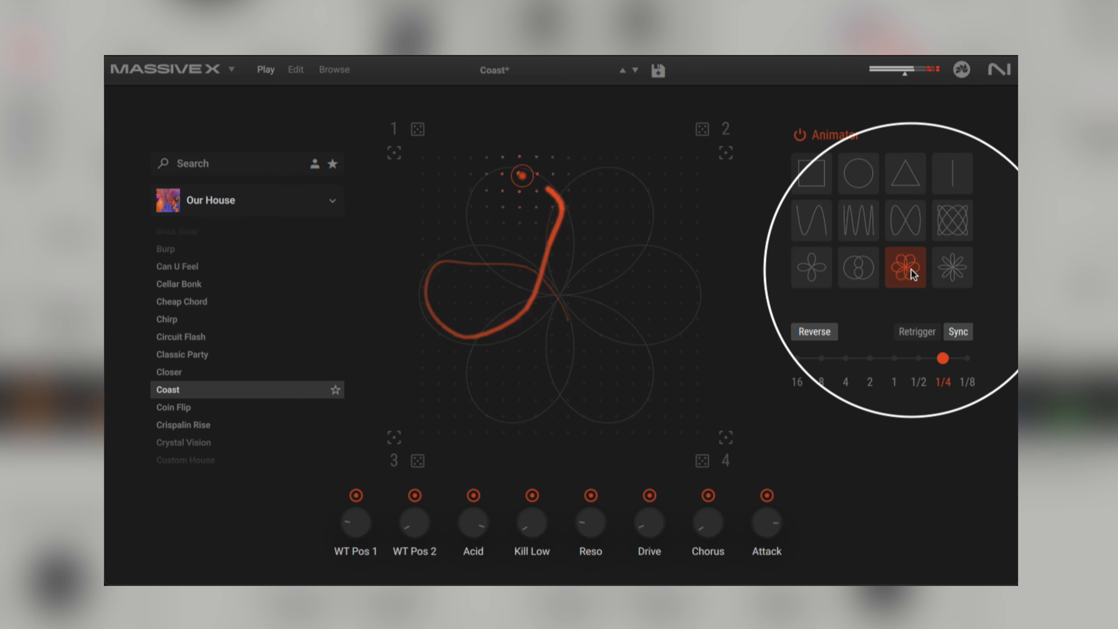
click(867, 259)
click(865, 225)
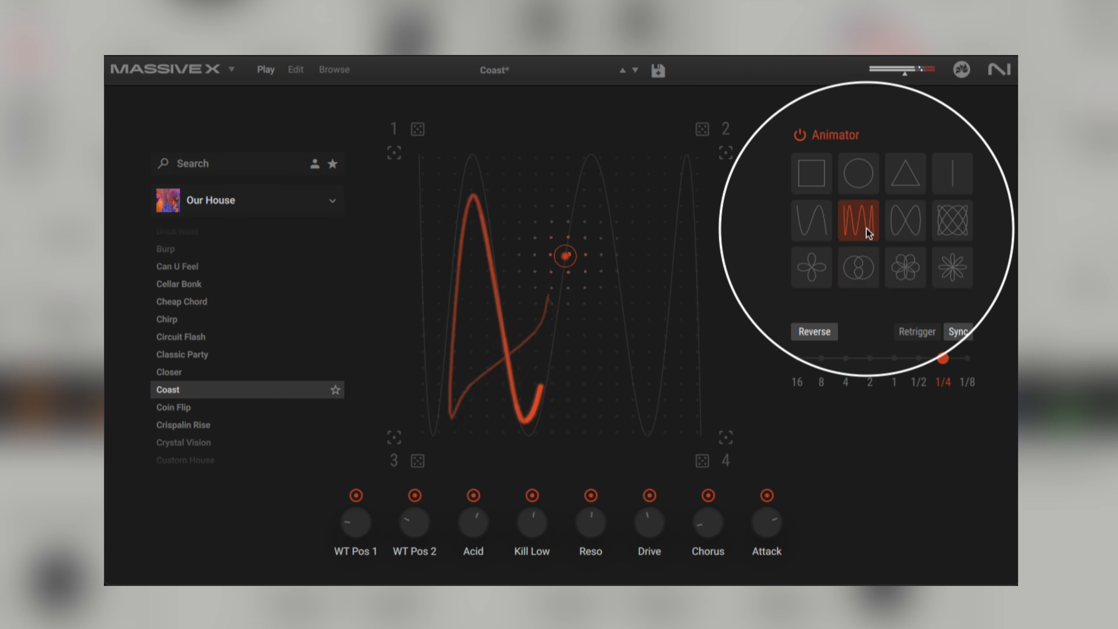
click(824, 269)
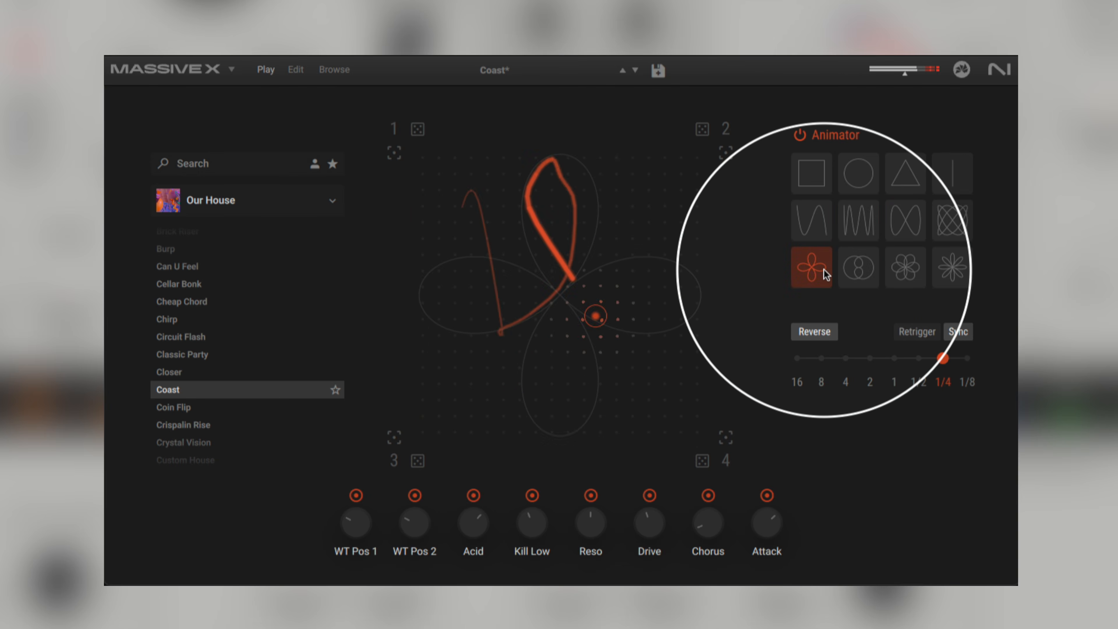
Step: Switch the Animator to the lattice path, return it to the square path and turn the Animator off
click(959, 228)
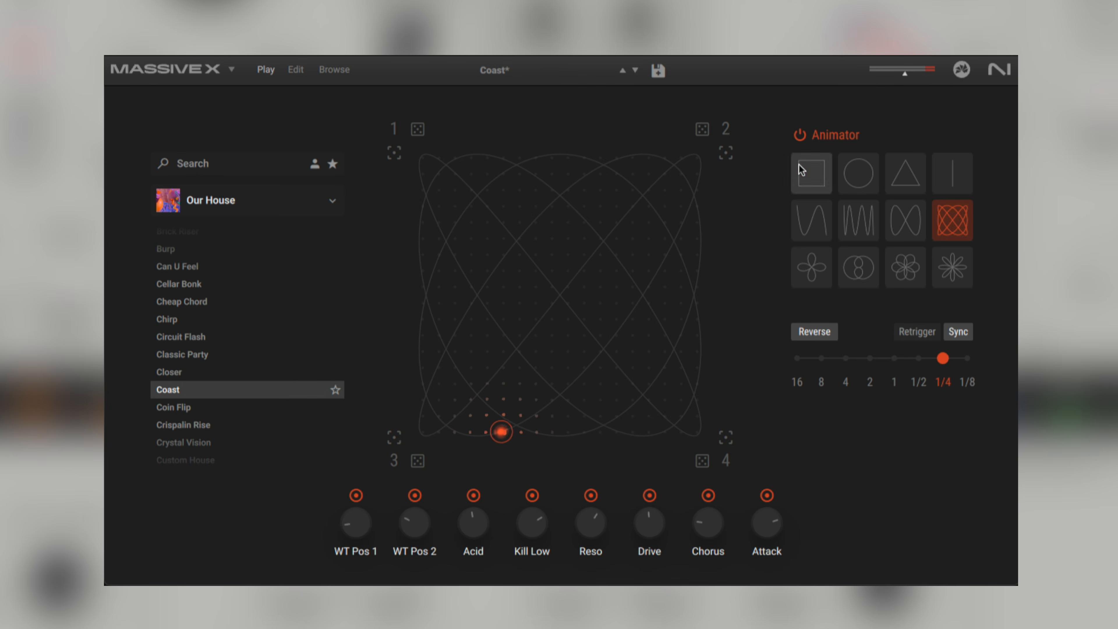
click(801, 170)
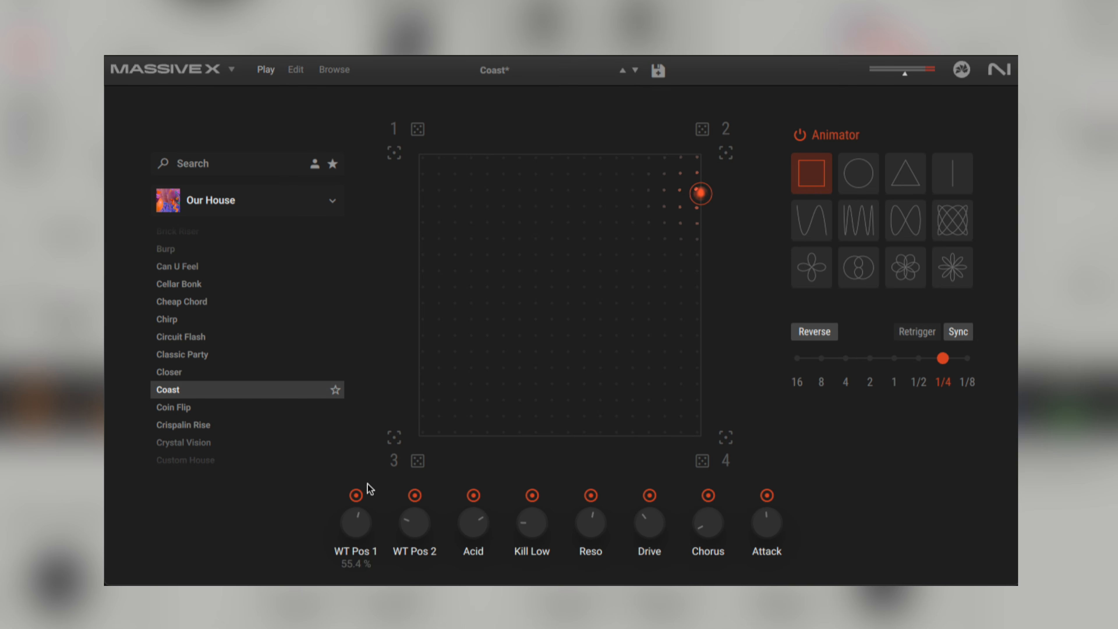
click(799, 141)
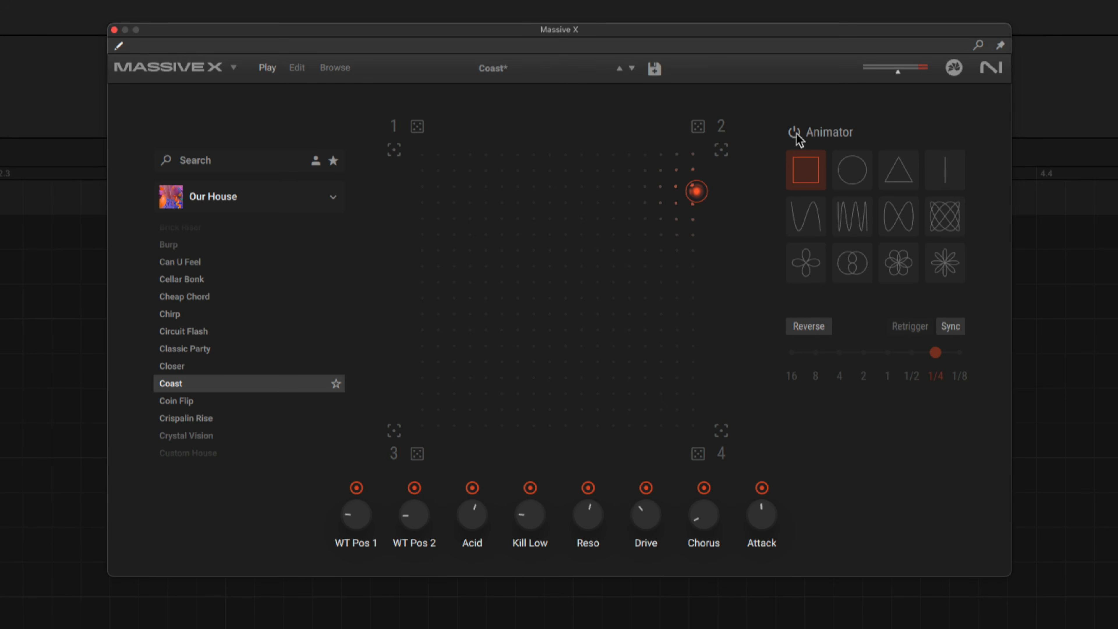
Step: Turn the Animator back on and change its path to the circle, followed by the single wave
click(795, 133)
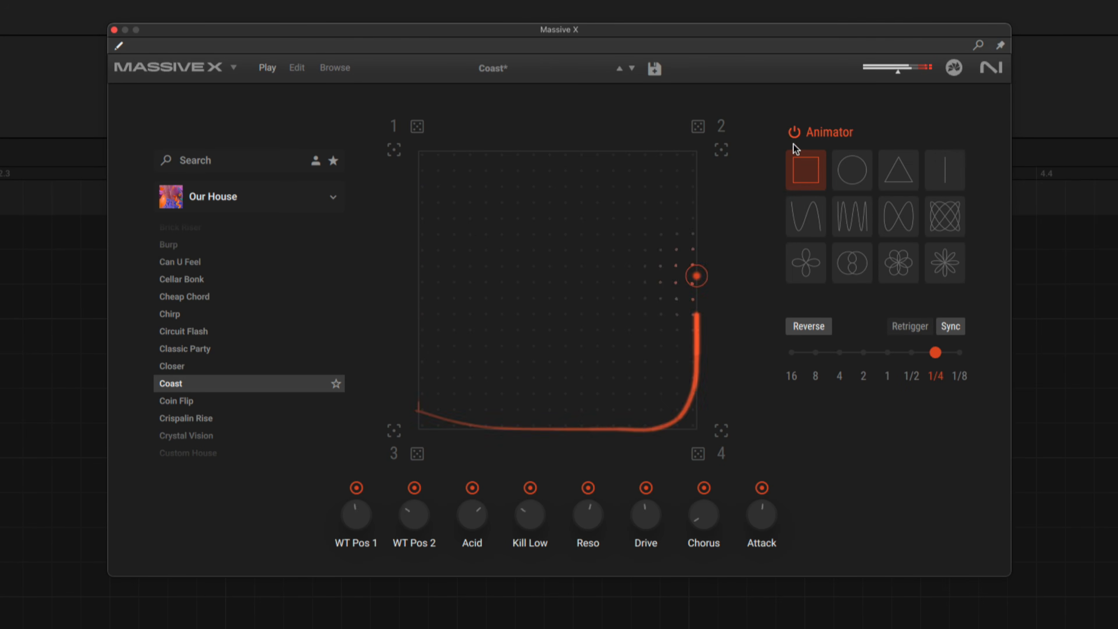
click(853, 170)
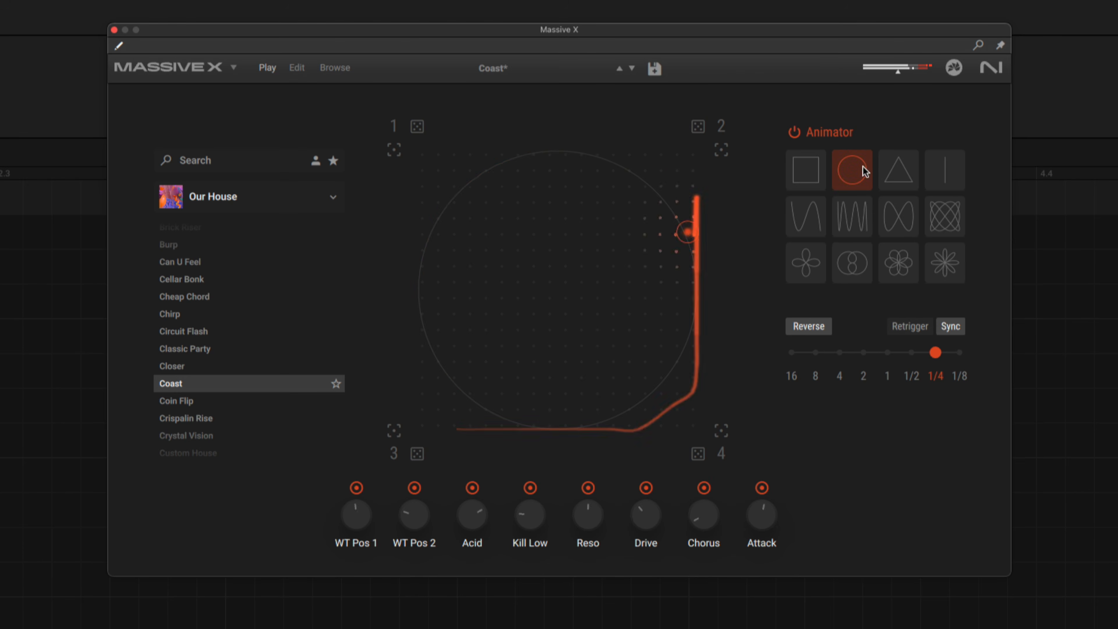
click(807, 220)
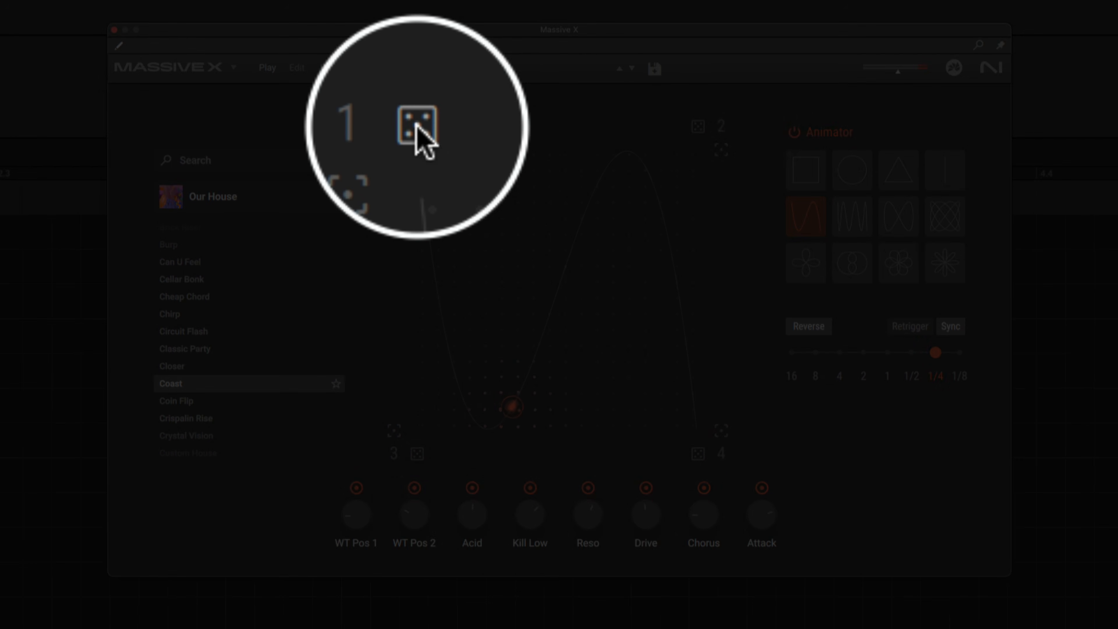
Step: Play the pattern with the synced Animator rate at 1/2 and change the path to the square
key(space)
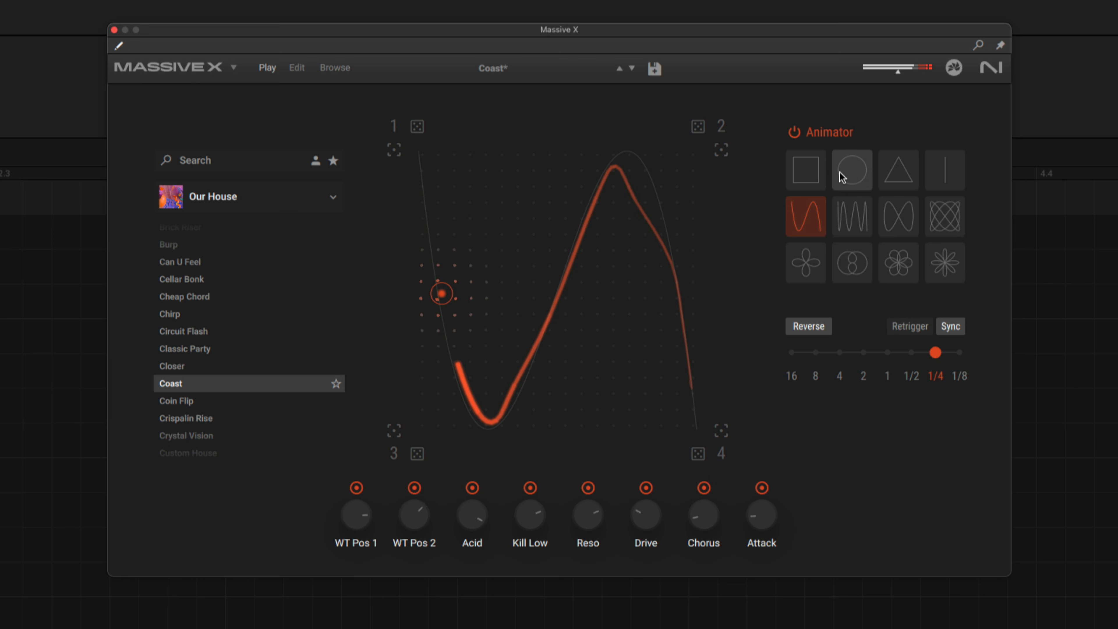
click(911, 352)
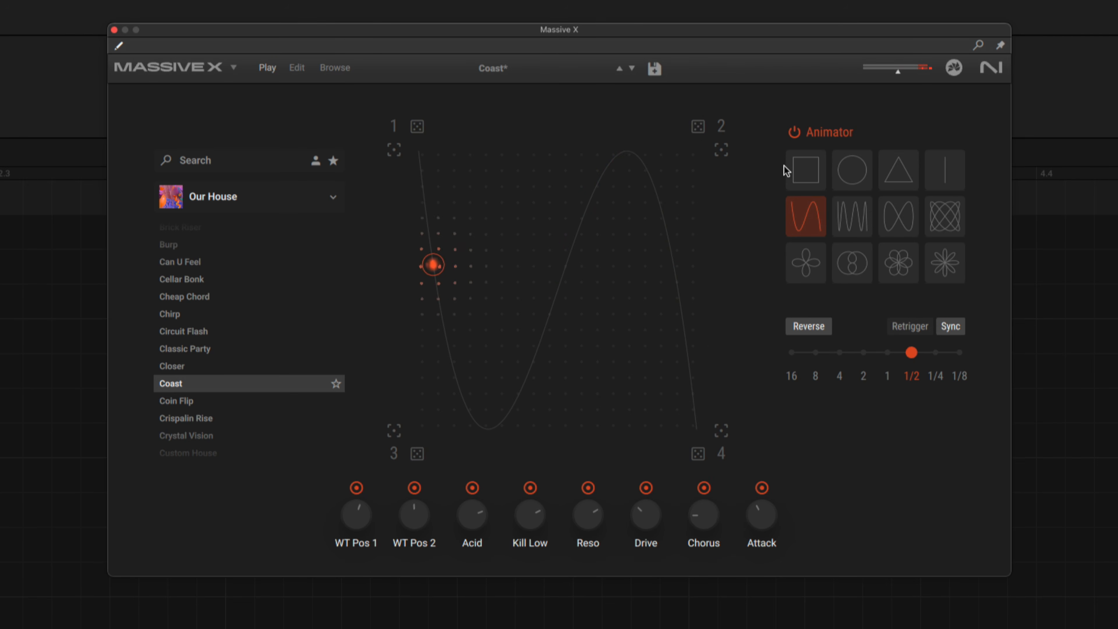
click(802, 179)
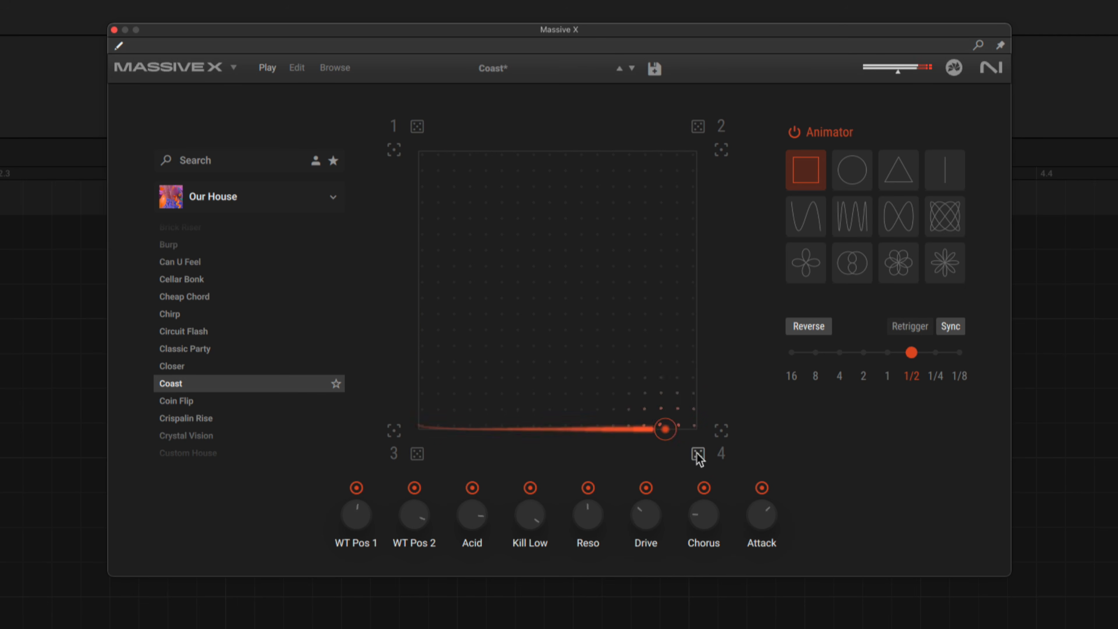
Step: Try the single-wave path, choose the four-petal path, and set the synced Animator rate to 8 after trying 1/8
click(810, 223)
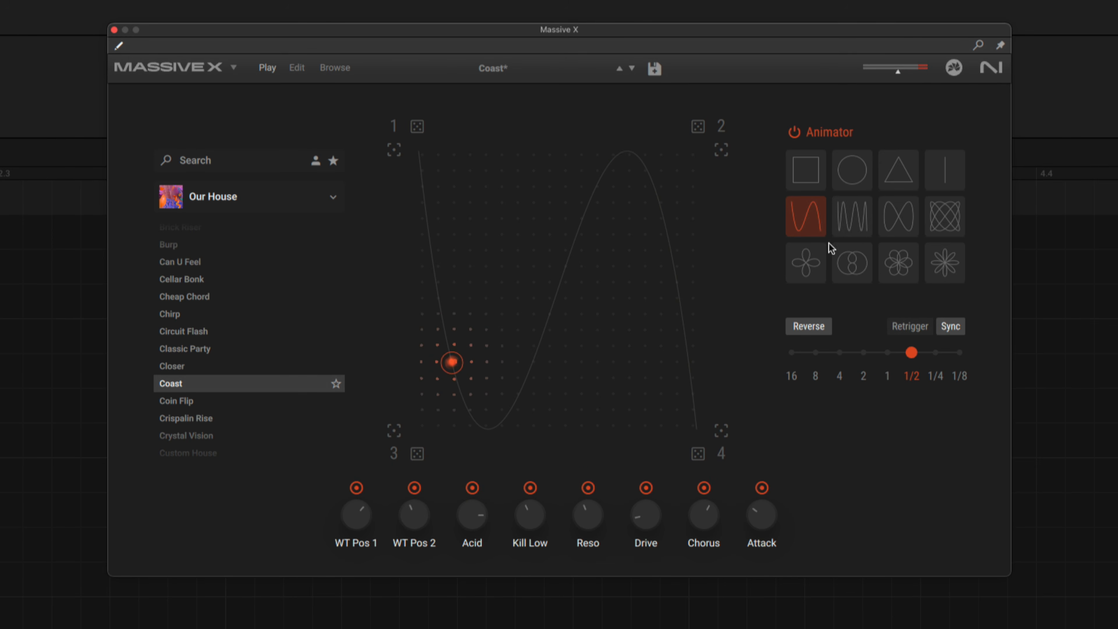
click(818, 273)
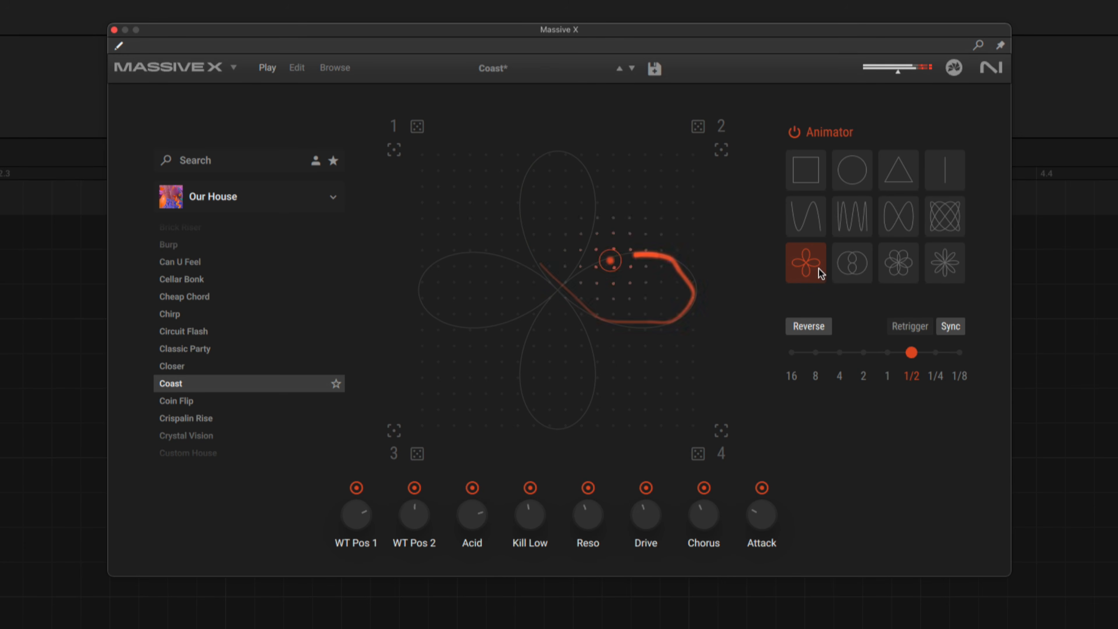
click(960, 352)
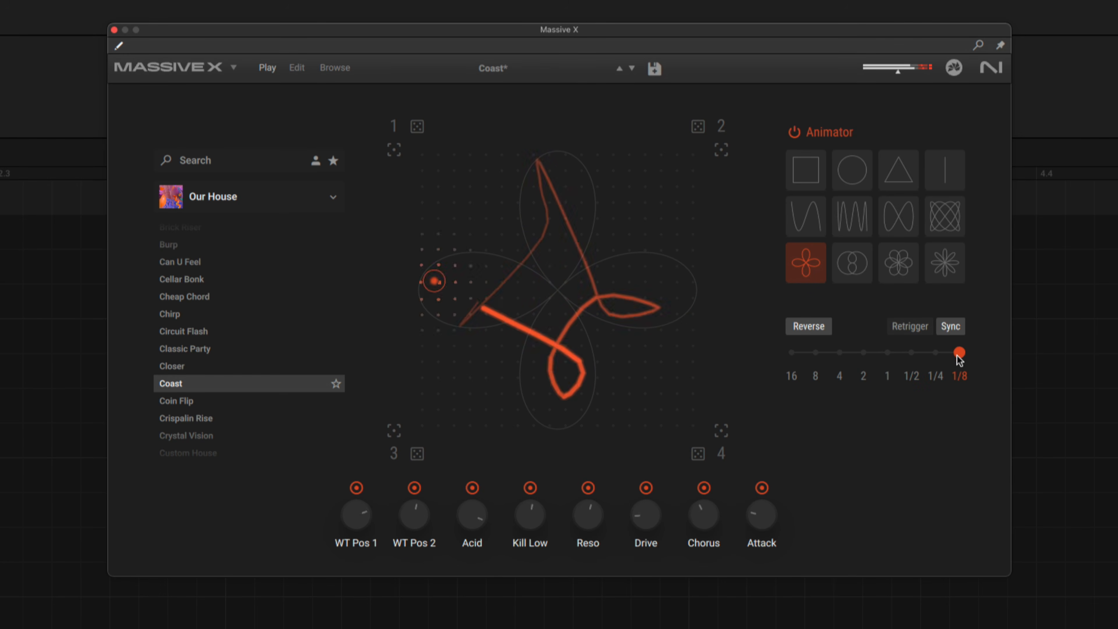
click(815, 354)
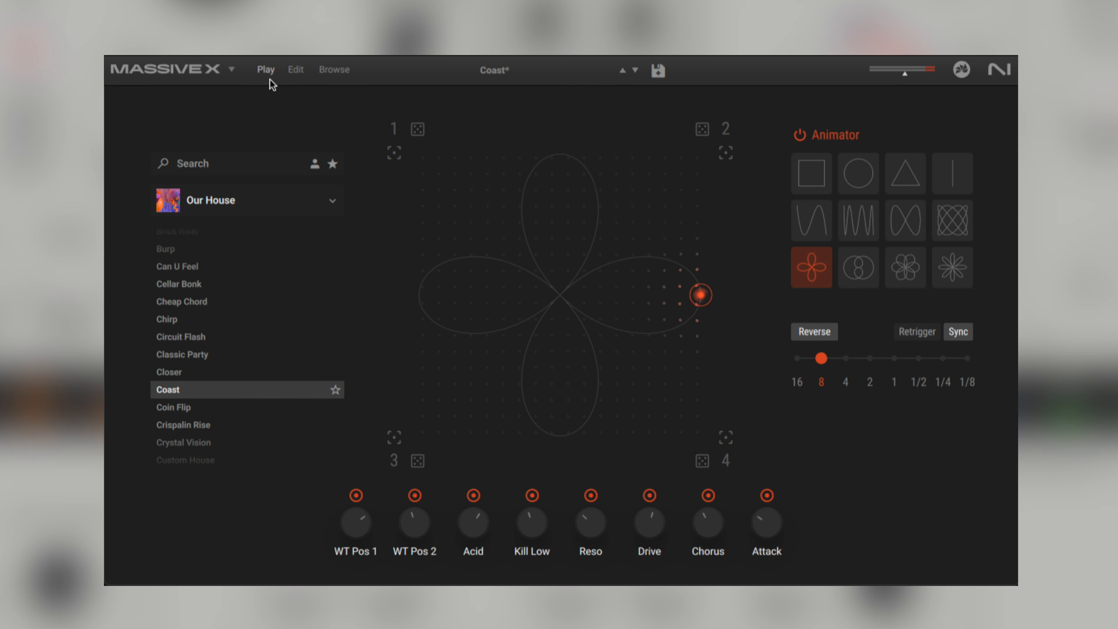
Step: Look over the synth's Edit and Browse pages and return to the Play page
click(292, 70)
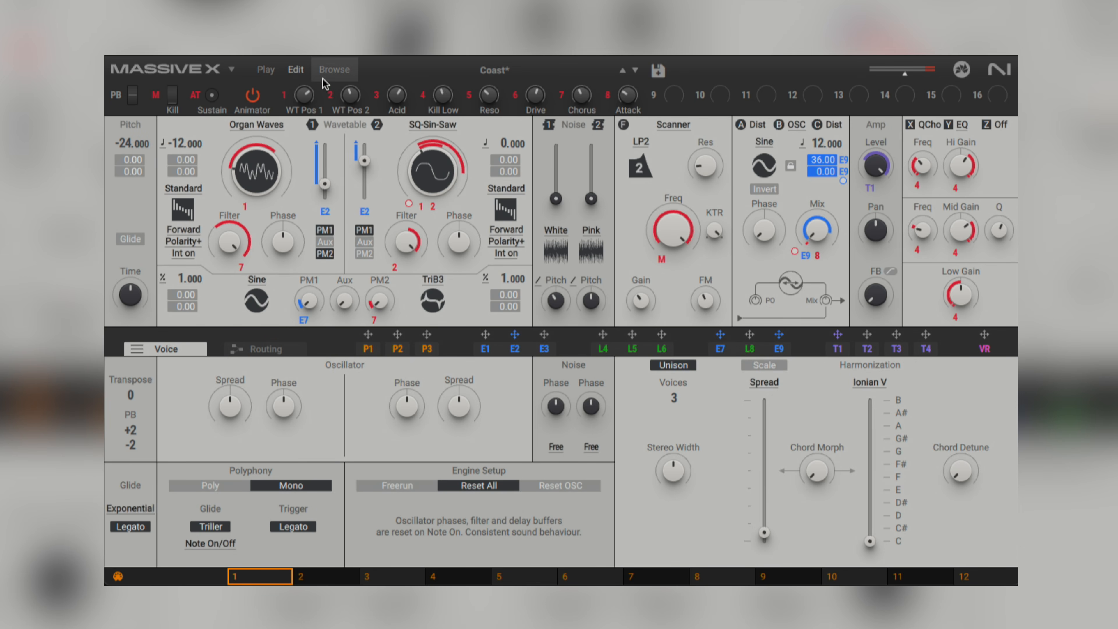
click(332, 76)
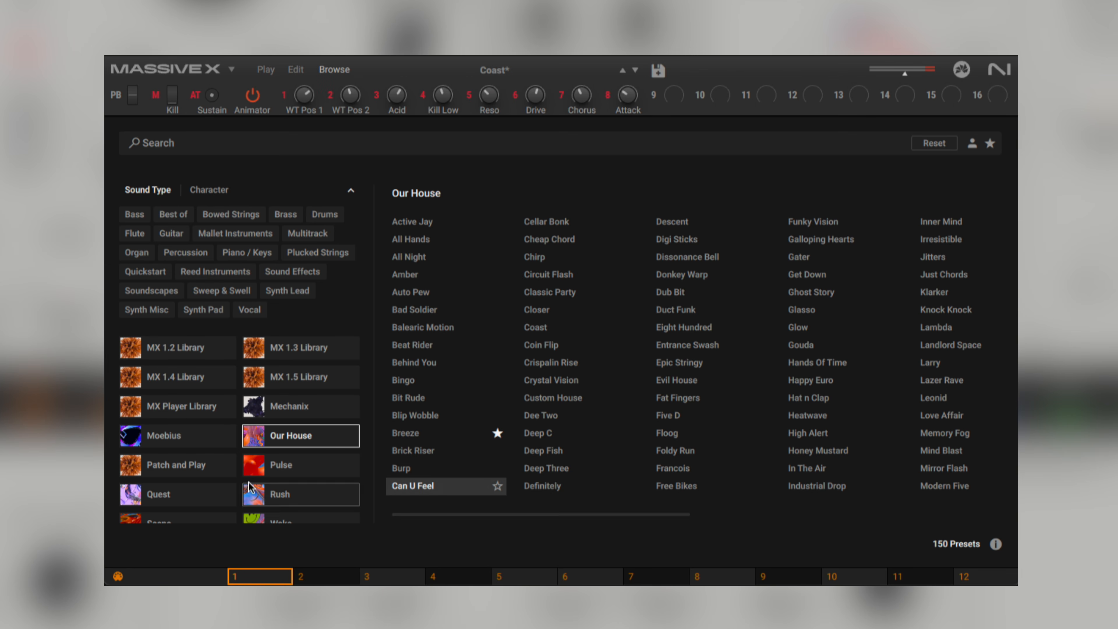
click(293, 70)
click(265, 70)
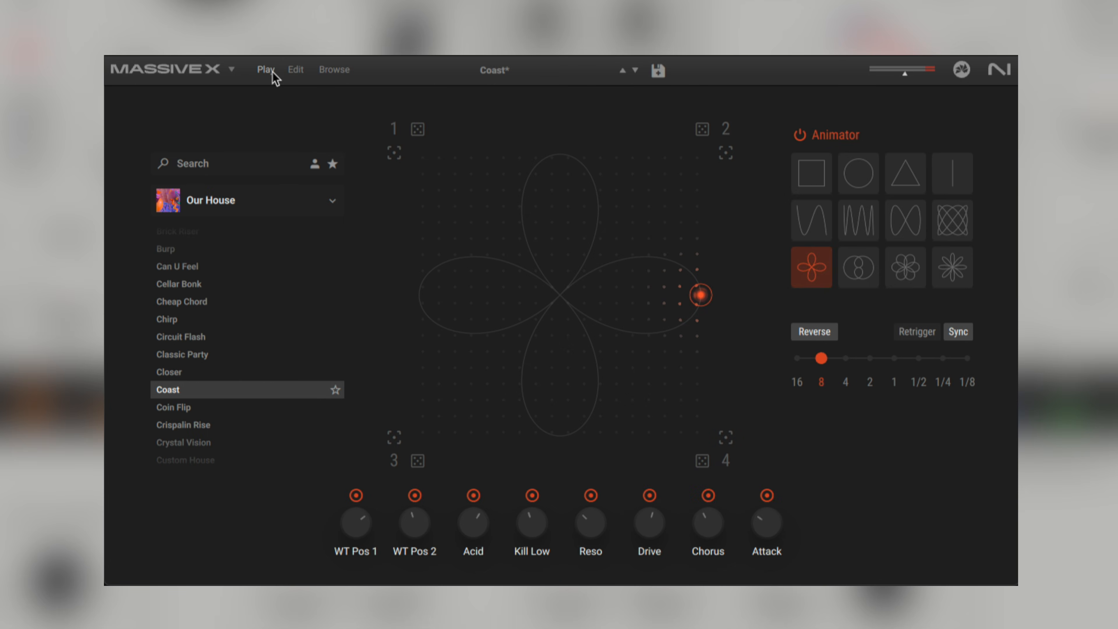